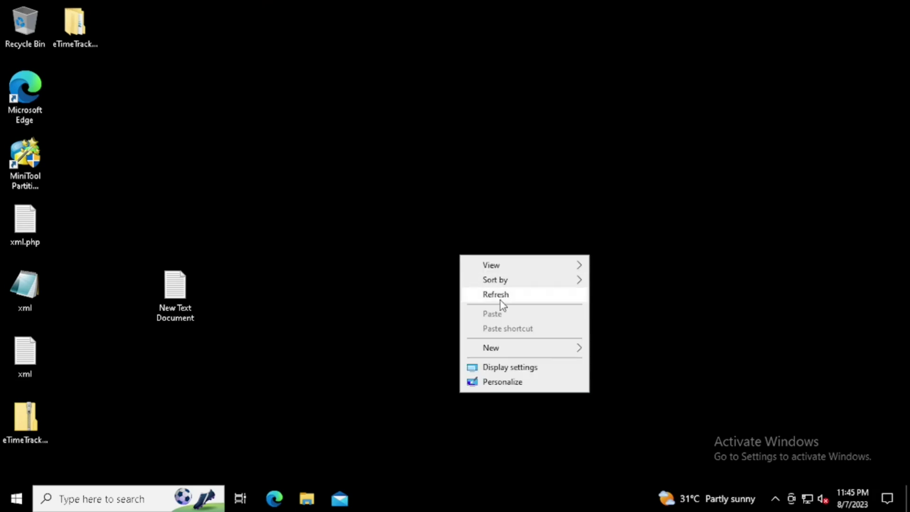
# Step: Open Microsoft Edge and go to google.com
pyautogui.click(499, 300)
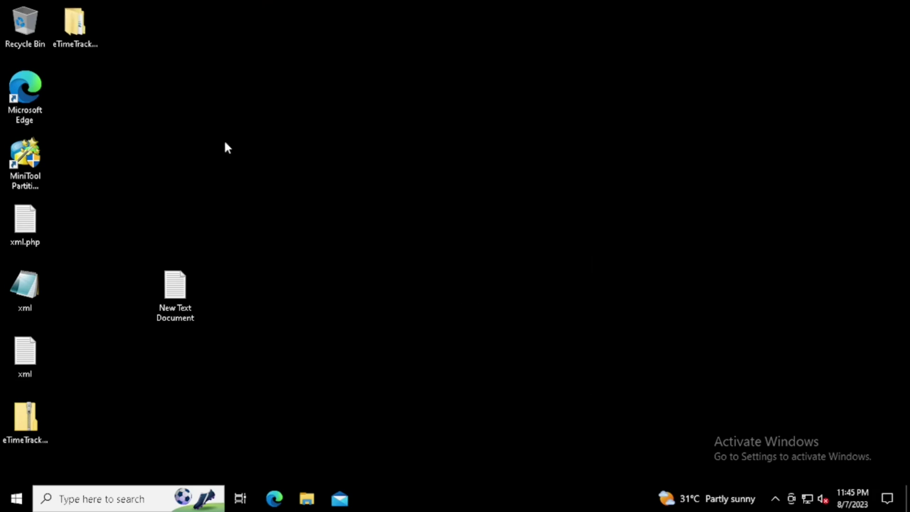
pyautogui.doubleClick(38, 89)
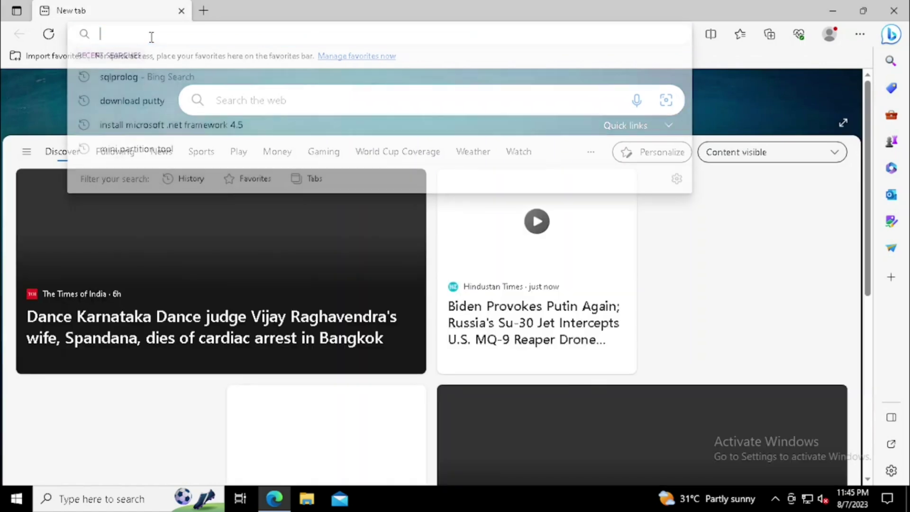
pyautogui.click(150, 35)
pyautogui.write('google.com')
pyautogui.press('Return')
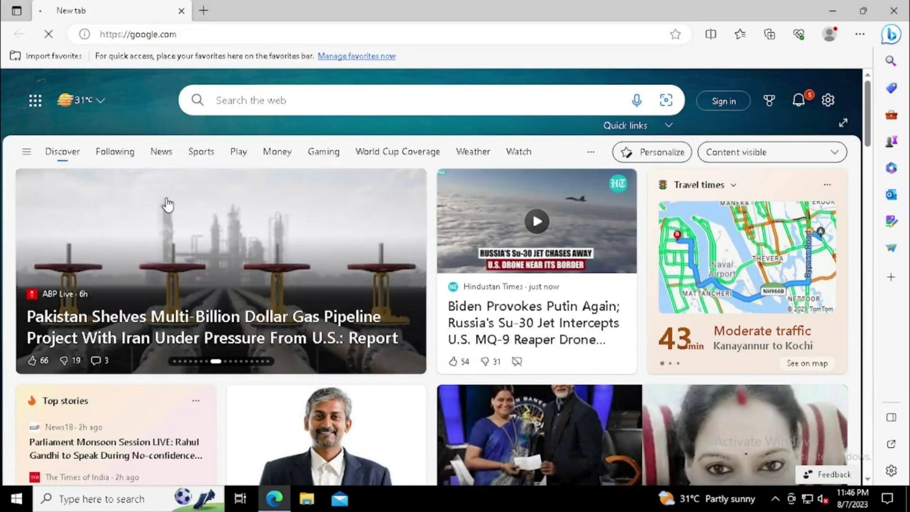
# Step: Search Google for 'download odoo16'
pyautogui.click(333, 188)
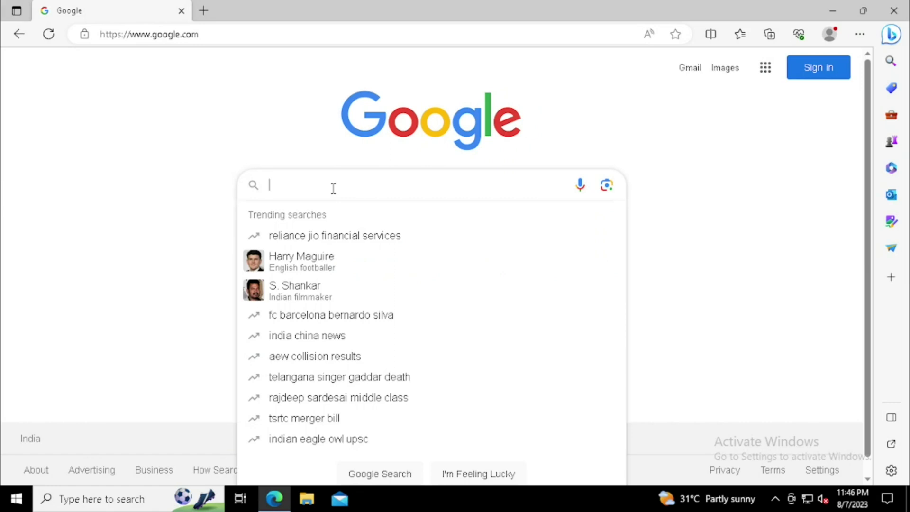
pyautogui.write('downlo')
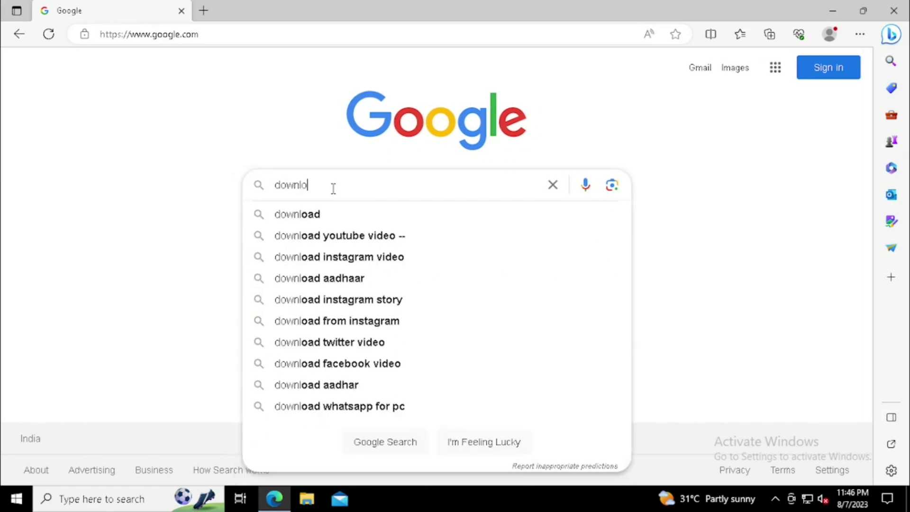
pyautogui.write('ad odoo')
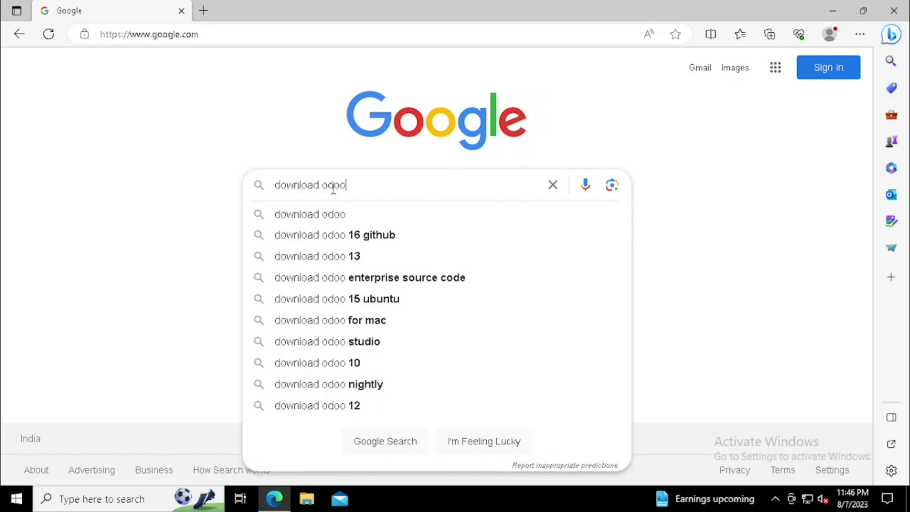
pyautogui.write('16')
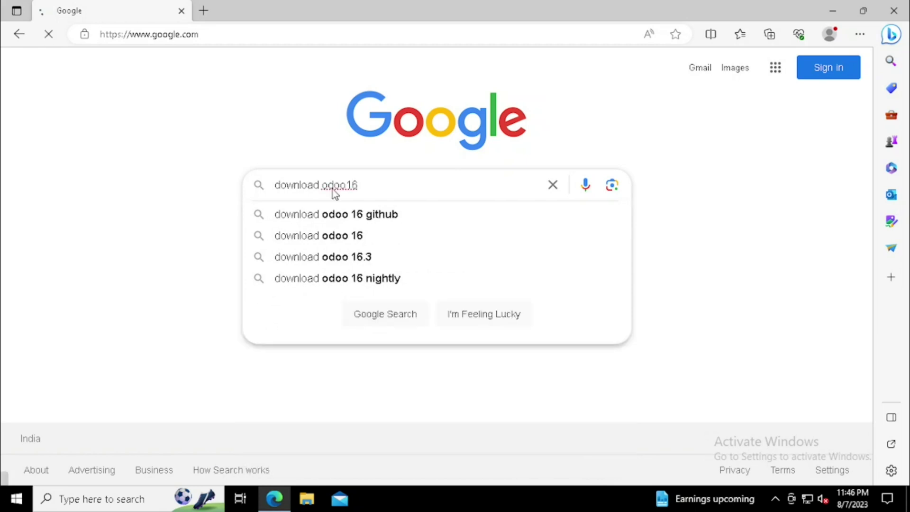
pyautogui.press('Return')
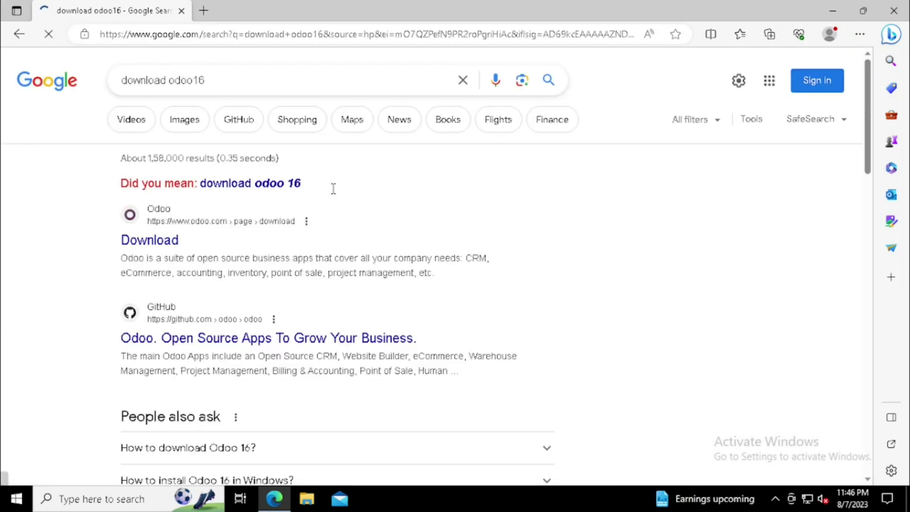
# Step: On the Odoo download page, enter the company name, your name, phone number and e-mail
pyautogui.click(159, 243)
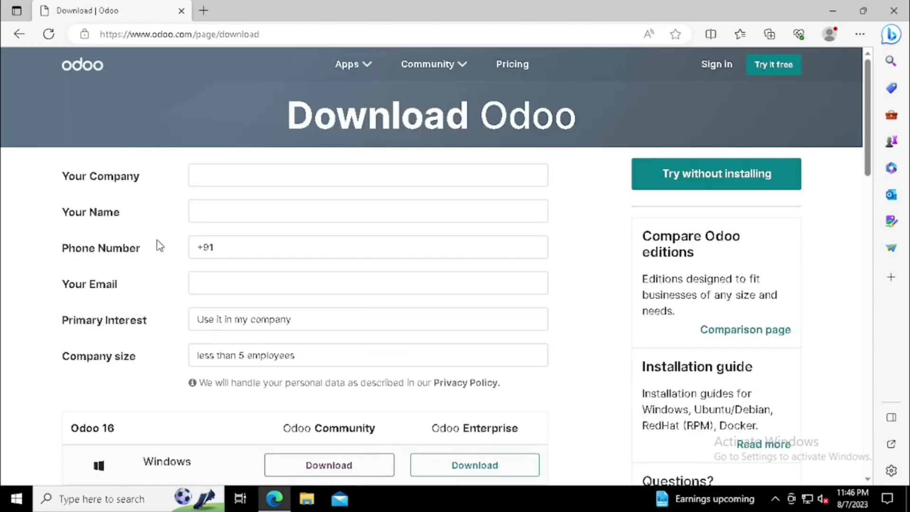
pyautogui.write('abc company')
pyautogui.press('Tab')
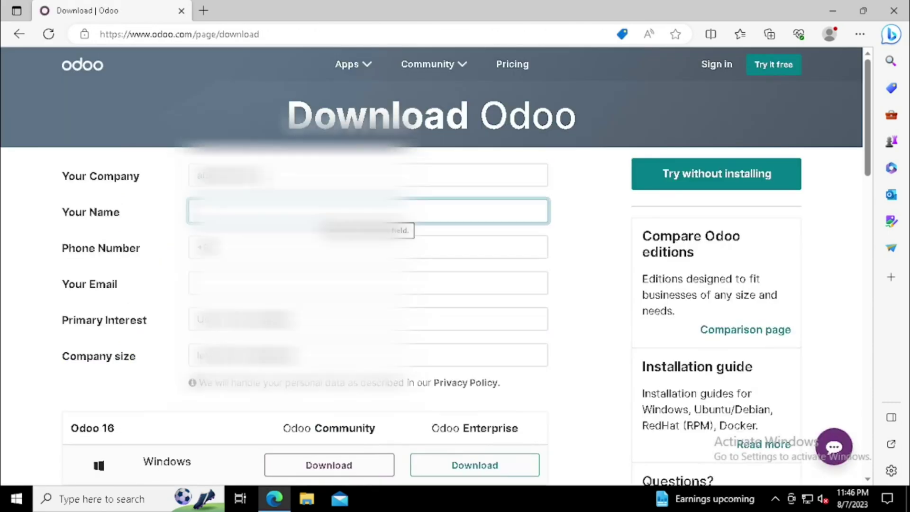
pyautogui.write('abc user')
pyautogui.press('Tab')
pyautogui.write('+91 9876543210')
pyautogui.press('Tab')
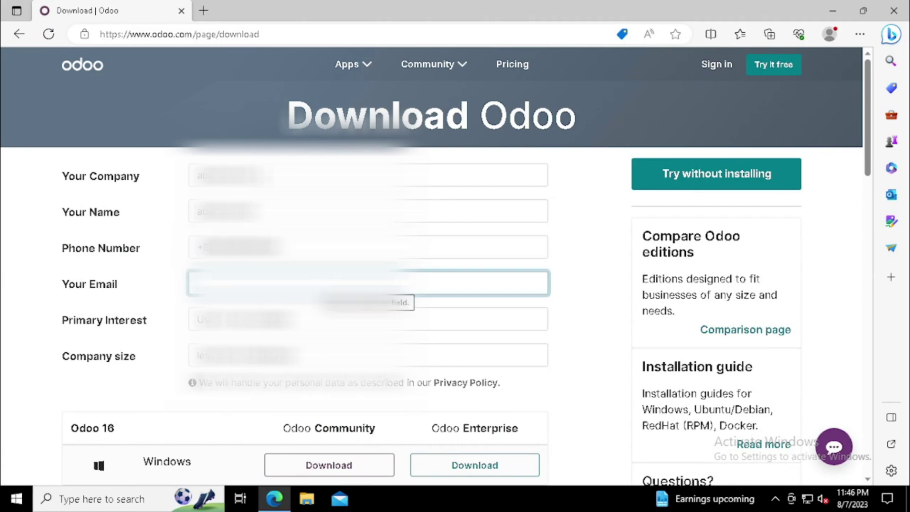
pyautogui.write('abc@gmail.comgmail.com')
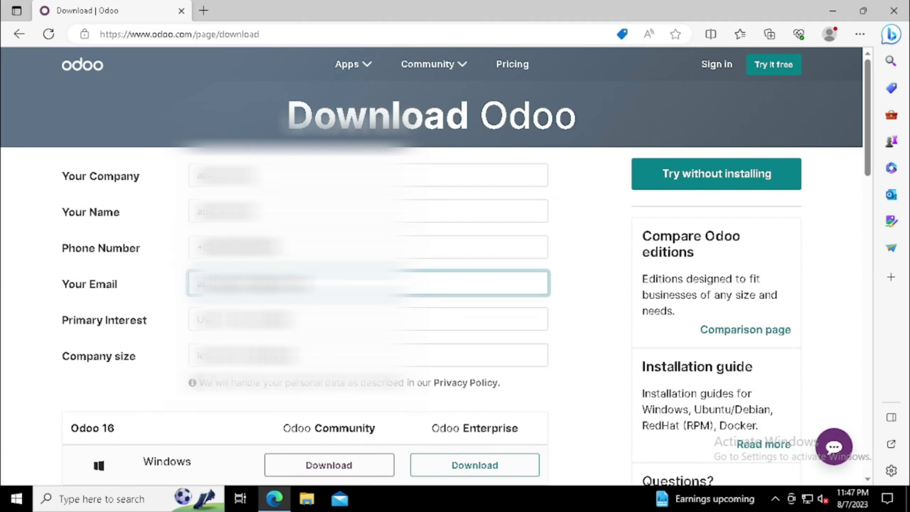
# Step: Pick a Primary Interest and Company size, then download Odoo 16 Community for Windows
pyautogui.press('Tab')
pyautogui.press('Down')
pyautogui.press('Tab')
pyautogui.hotkey('alt', 'Down')
pyautogui.click(163, 381)
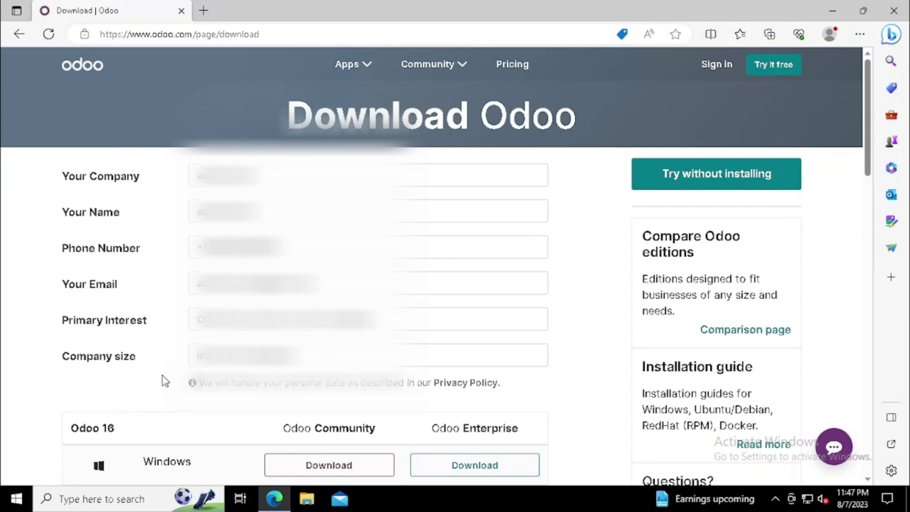
pyautogui.scroll(-2, 163, 377)
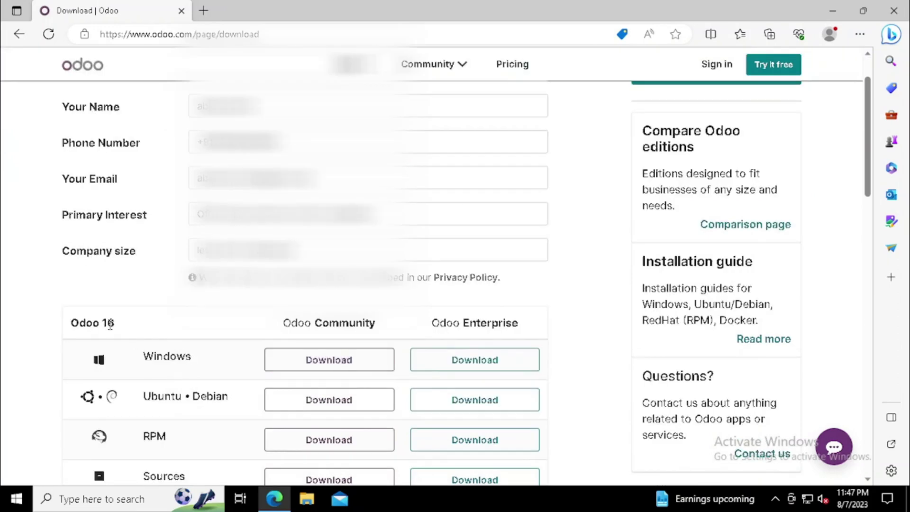
pyautogui.moveTo(79, 322); pyautogui.dragTo(363, 323)
pyautogui.click(315, 362)
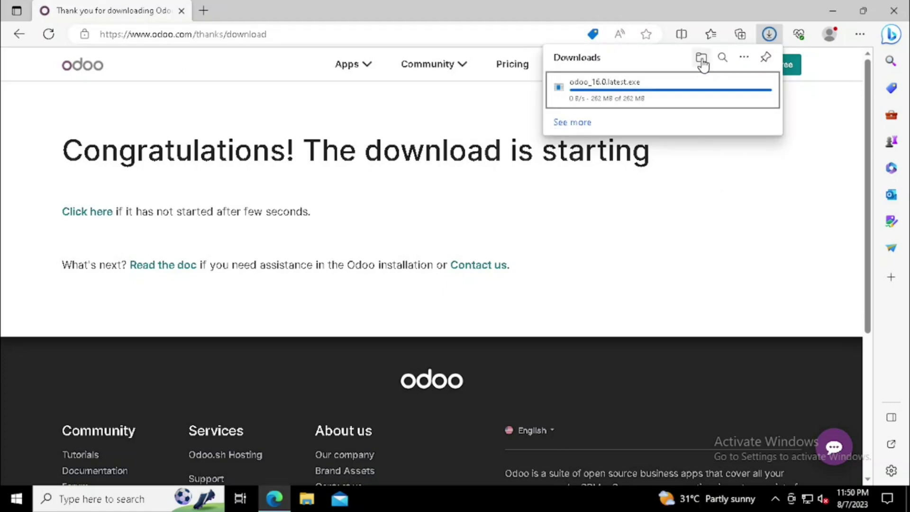
# Step: Open the Downloads folder in File Explorer and close Edge
pyautogui.click(701, 59)
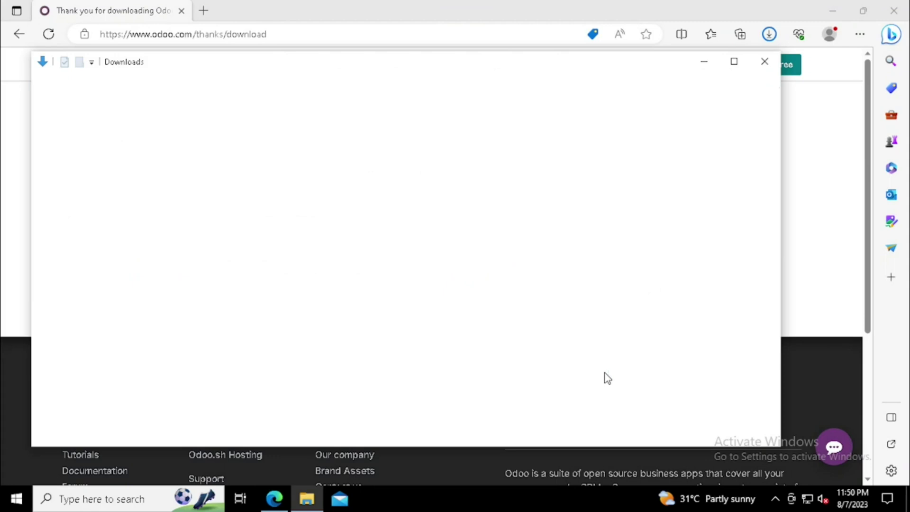
pyautogui.moveTo(227, 66); pyautogui.dragTo(364, 64)
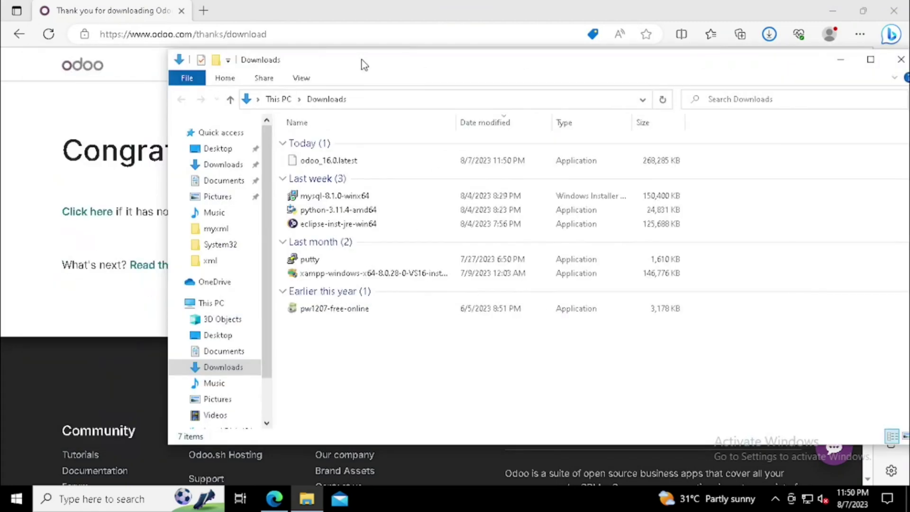
pyautogui.click(894, 11)
pyautogui.moveTo(711, 67); pyautogui.dragTo(650, 71)
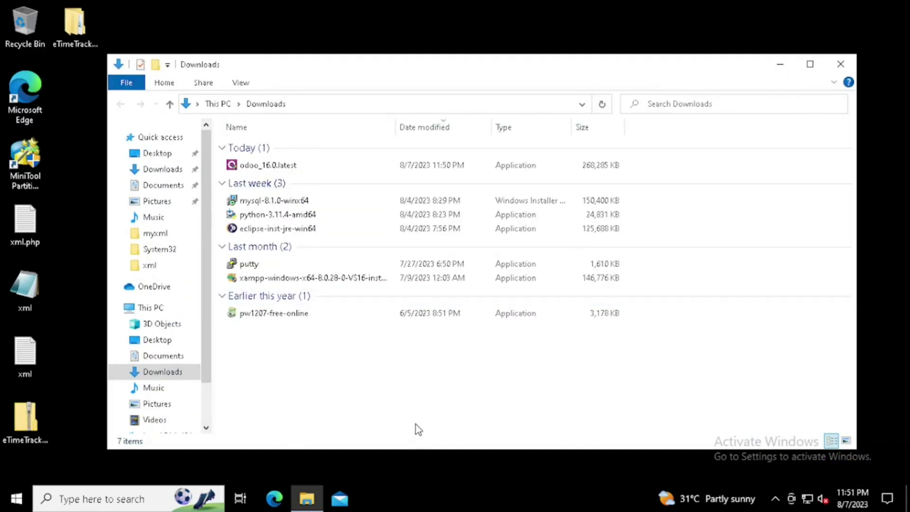
# Step: Run odoo_16.0.latest from Downloads and allow it to make changes
pyautogui.click(231, 167)
pyautogui.doubleClick(231, 166)
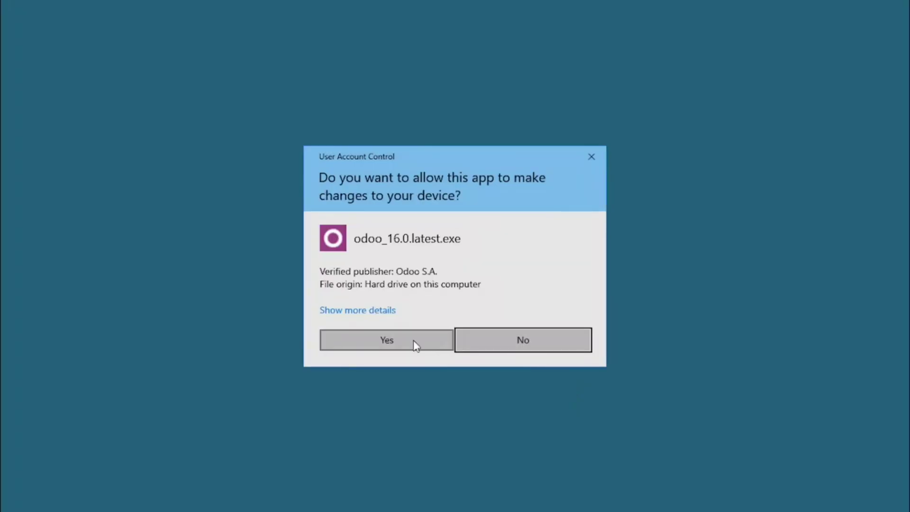
pyautogui.click(415, 345)
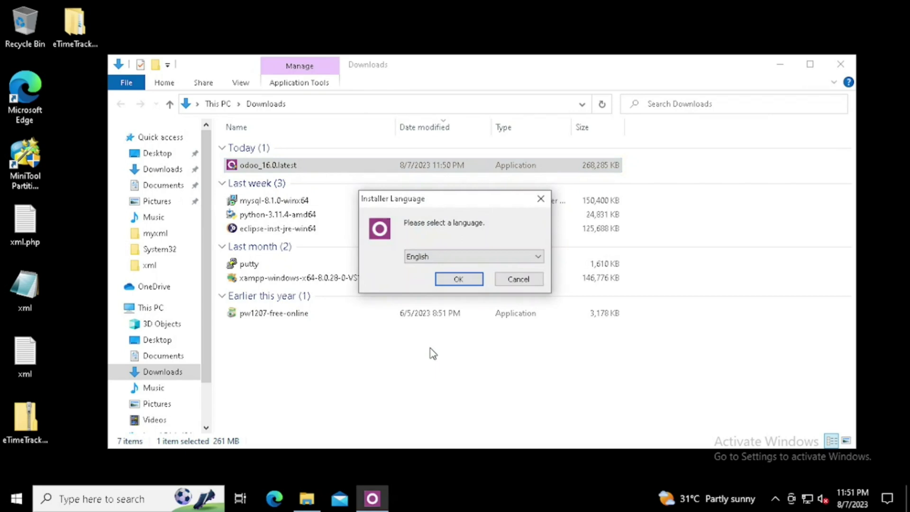
# Step: Accept English as installer language, pass the welcome page and accept the license
pyautogui.click(459, 280)
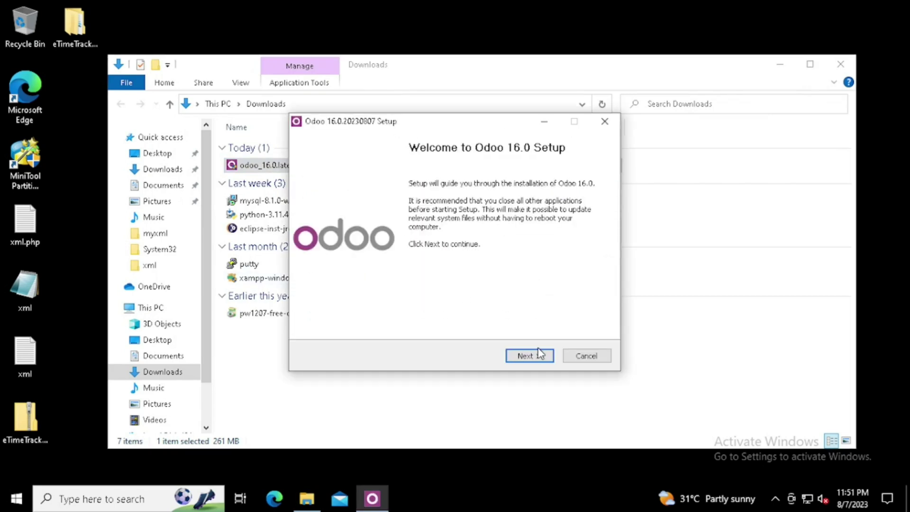
pyautogui.click(539, 354)
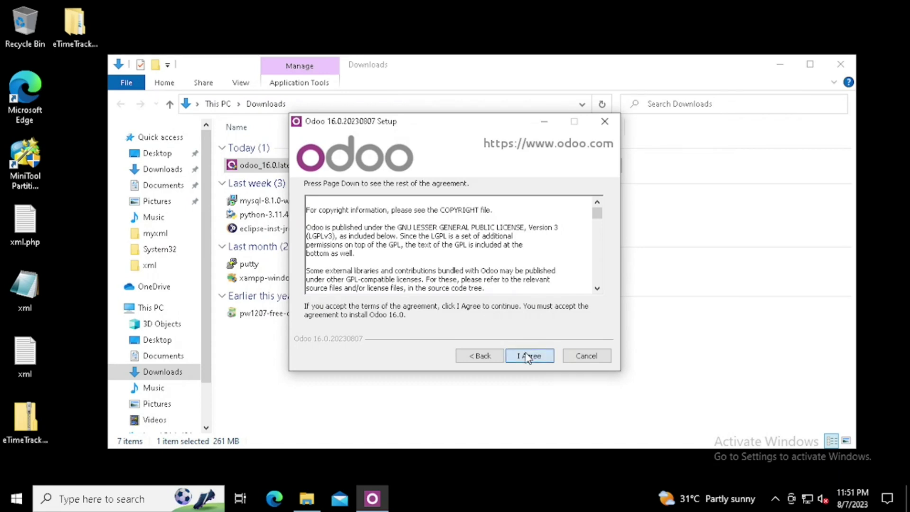
pyautogui.click(528, 357)
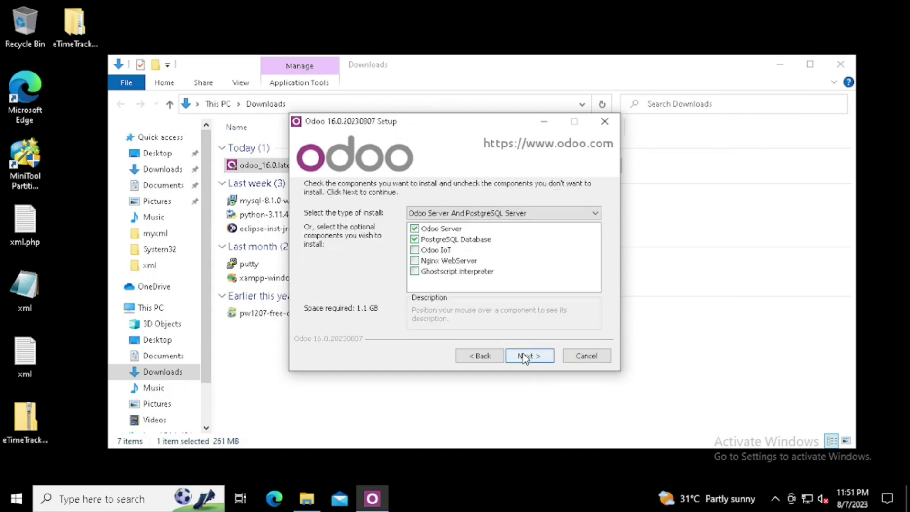
# Step: Choose the 'Odoo Server And PostgreSQL Server' install type and continue
pyautogui.click(425, 261)
pyautogui.click(431, 214)
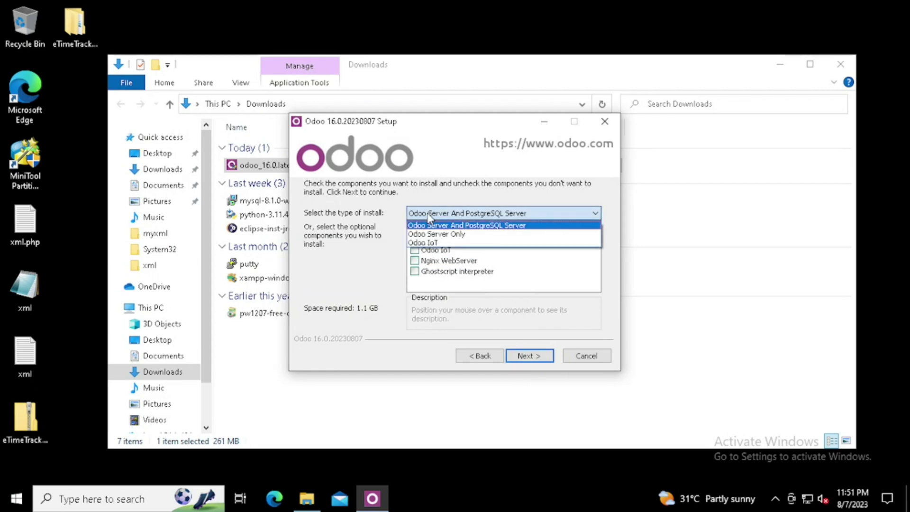
pyautogui.click(454, 234)
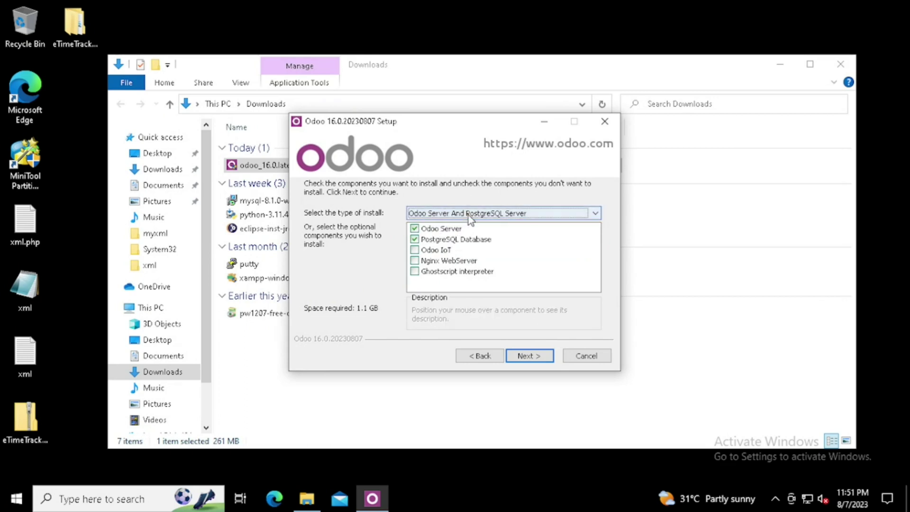
pyautogui.click(469, 214)
pyautogui.click(458, 234)
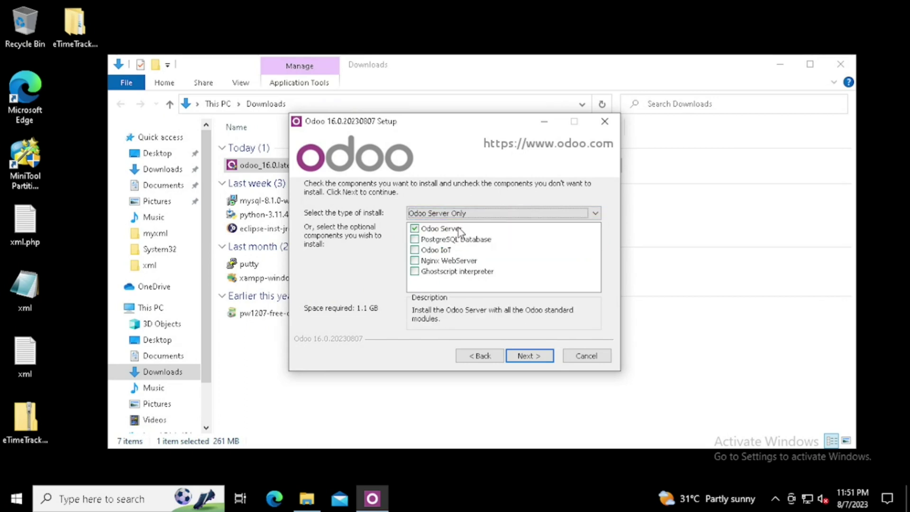
pyautogui.click(464, 215)
pyautogui.click(458, 234)
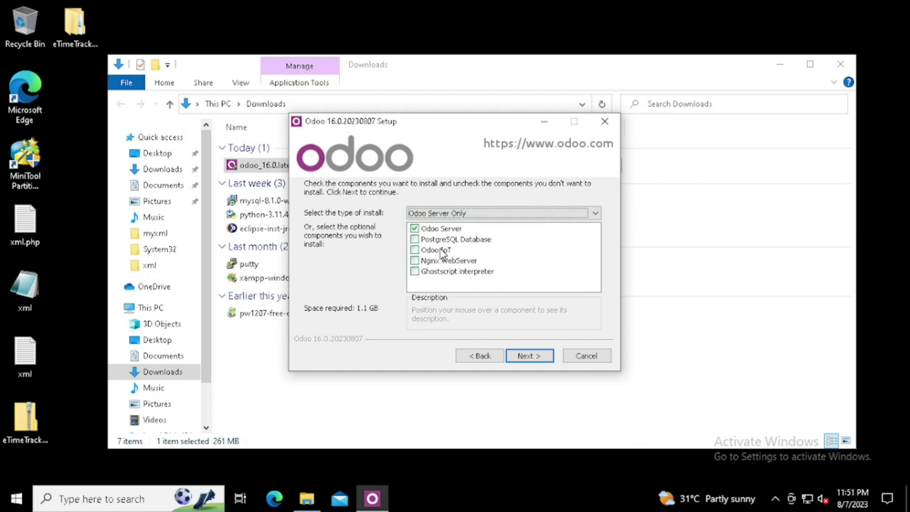
pyautogui.click(460, 214)
pyautogui.click(450, 242)
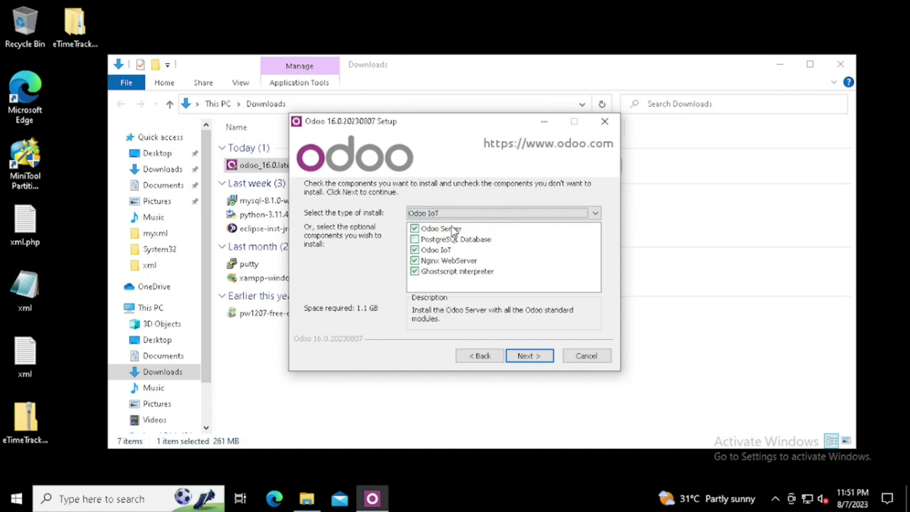
pyautogui.click(461, 215)
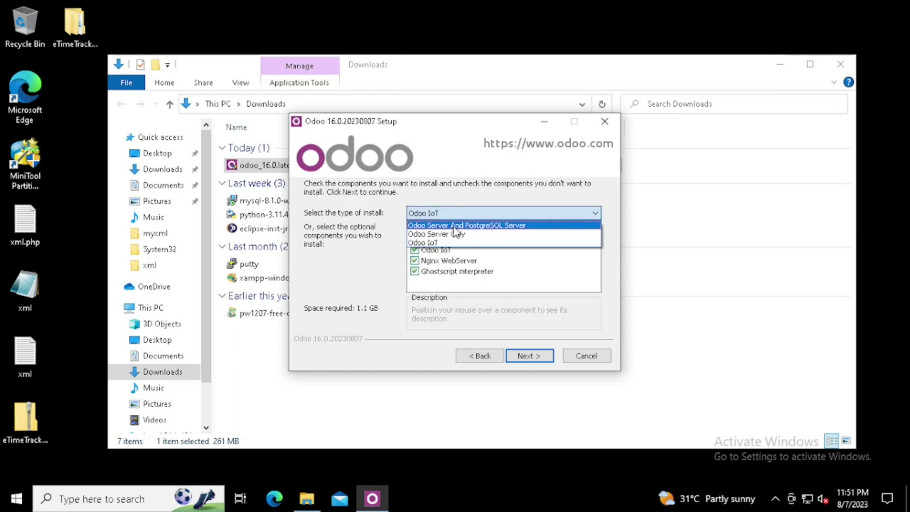
pyautogui.click(463, 225)
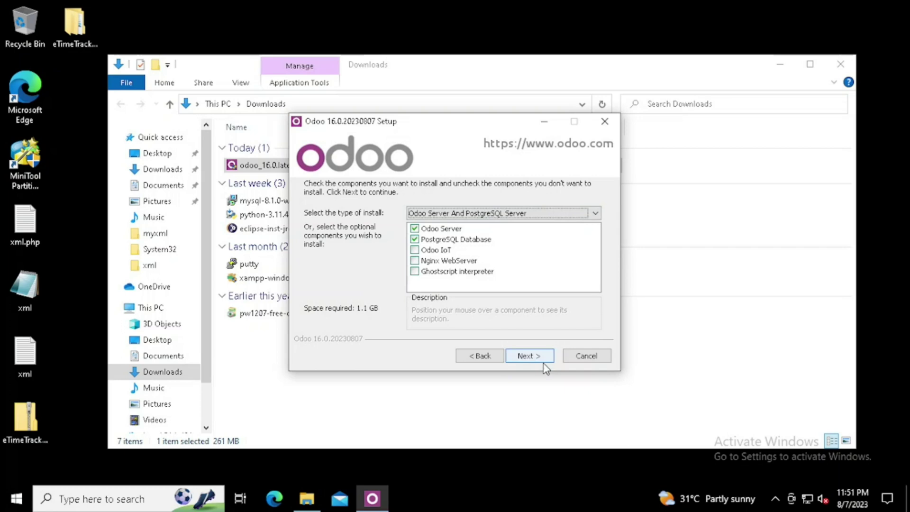
pyautogui.click(538, 358)
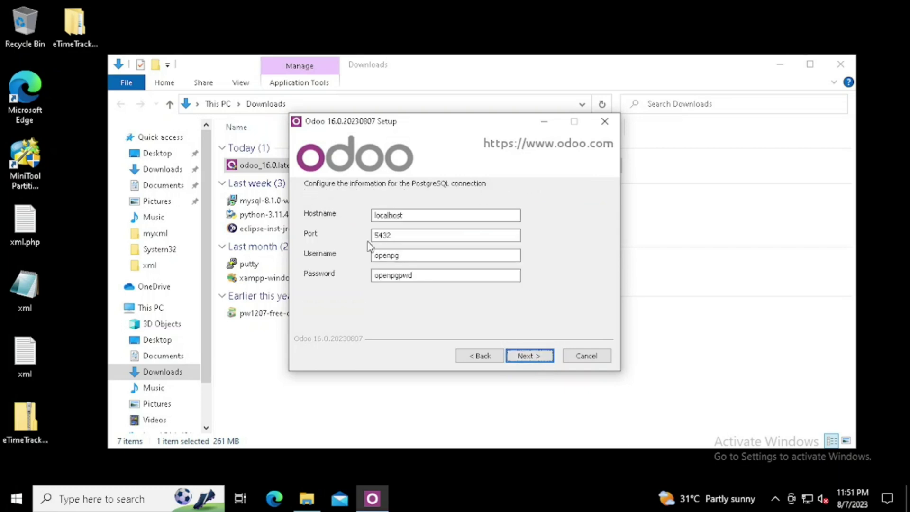
pyautogui.moveTo(394, 235); pyautogui.dragTo(374, 235)
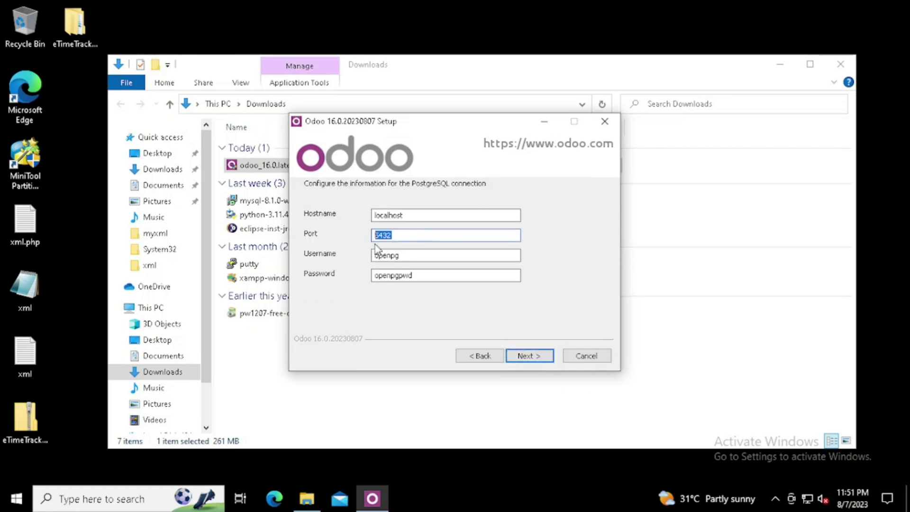
pyautogui.click(419, 275)
# Step: Keep the localhost:5432 PostgreSQL defaults and the default folder, and start installing
pyautogui.click(531, 355)
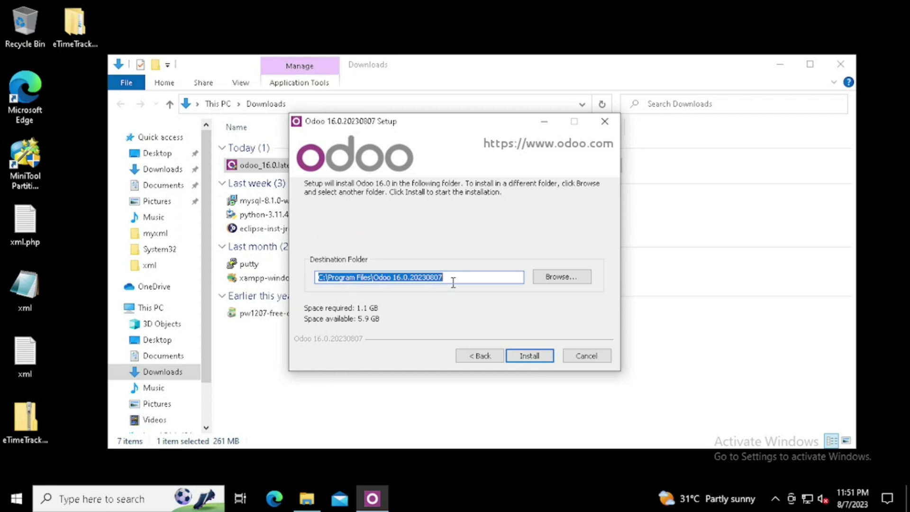
pyautogui.click(528, 355)
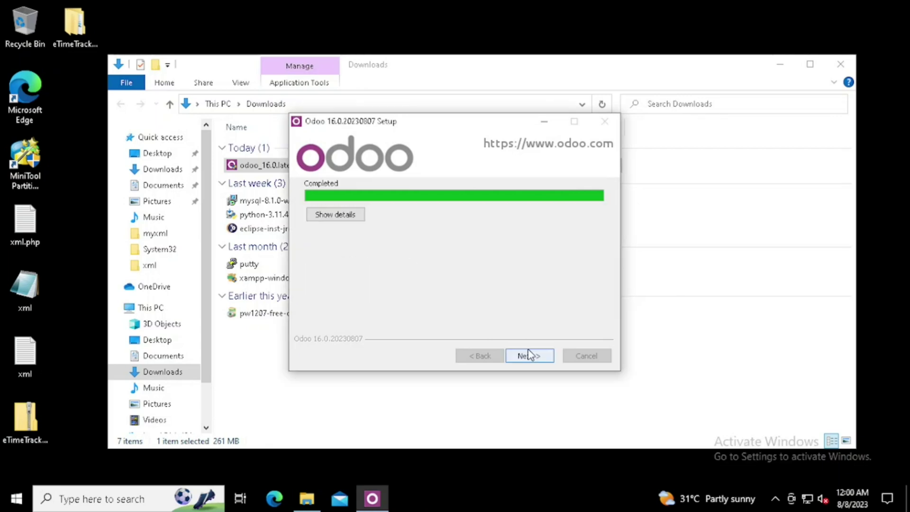
# Step: Finish setup with 'Start Odoo' checked so Odoo opens at localhost:8069
pyautogui.click(529, 355)
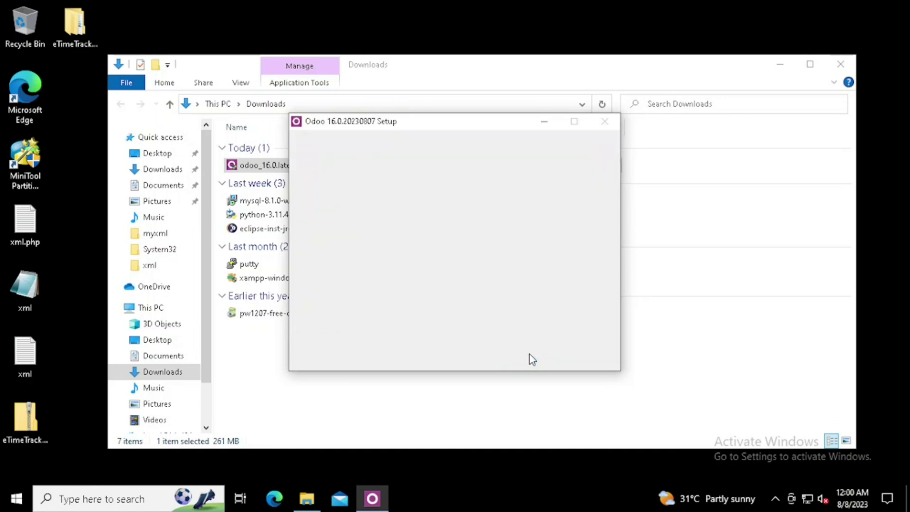
pyautogui.click(530, 356)
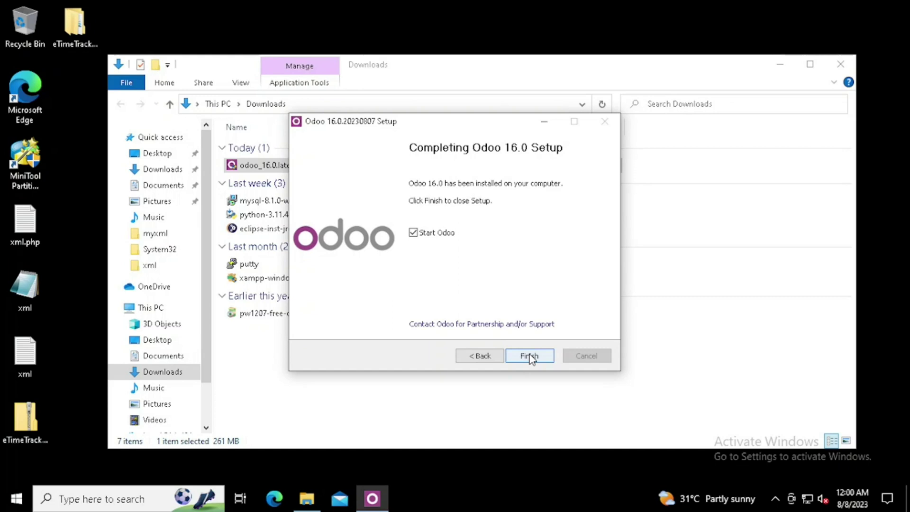
pyautogui.click(530, 356)
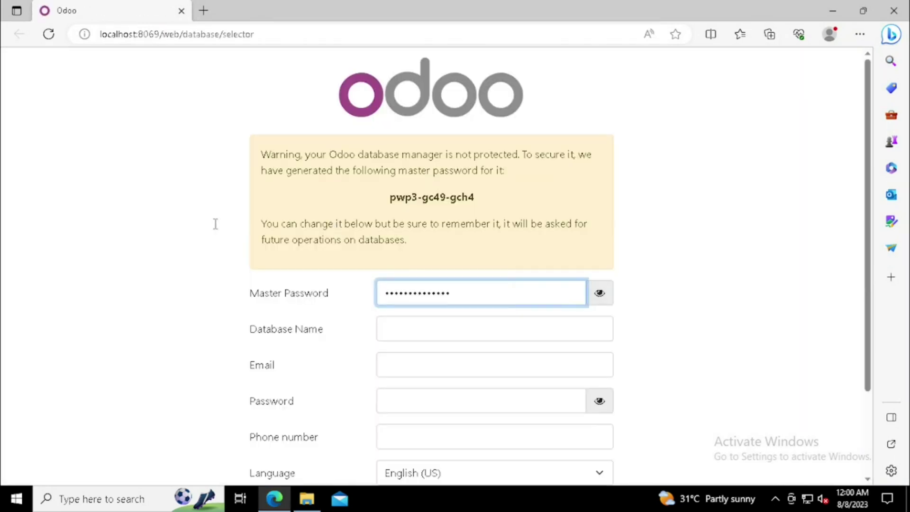
# Step: Replace the generated master password with your own master password
pyautogui.scroll(-1, 474, 272)
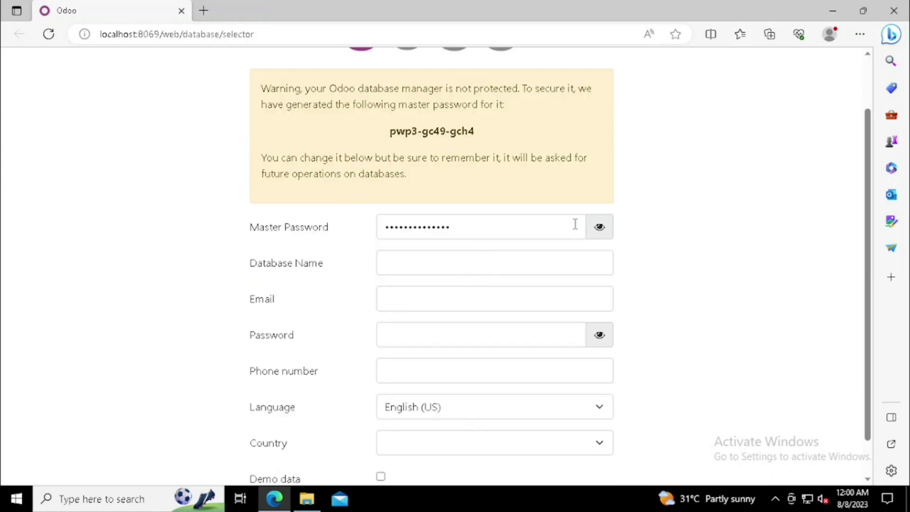
pyautogui.click(599, 229)
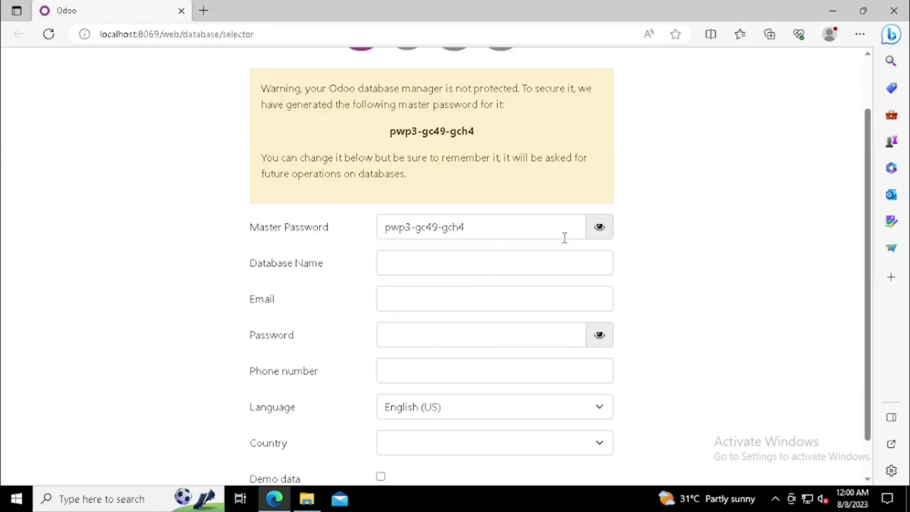
pyautogui.click(520, 231)
pyautogui.click(600, 228)
pyautogui.moveTo(500, 229); pyautogui.dragTo(366, 242)
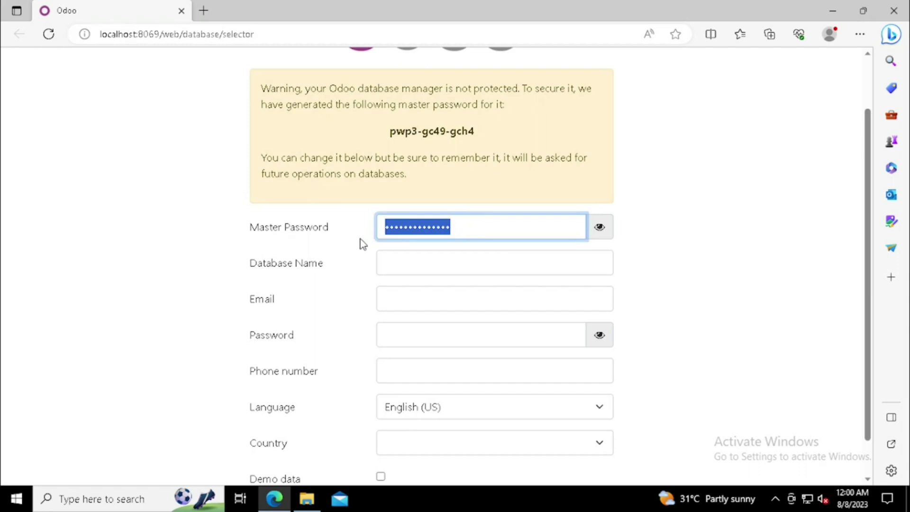
pyautogui.write('123456')
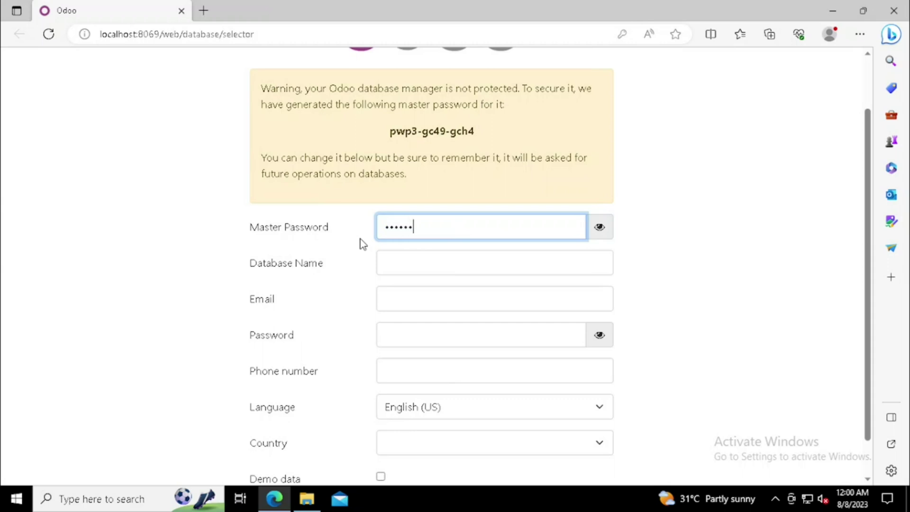
pyautogui.write('78')
# Step: Create database 'test' with admin e-mail, password, phone and country India
pyautogui.press('Tab')
pyautogui.write('te')
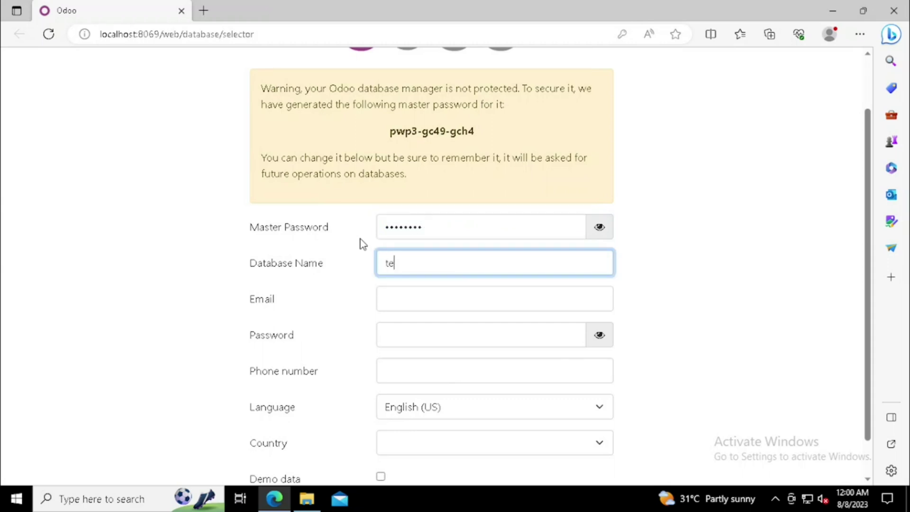
pyautogui.write('st')
pyautogui.press('Tab')
pyautogui.write('te')
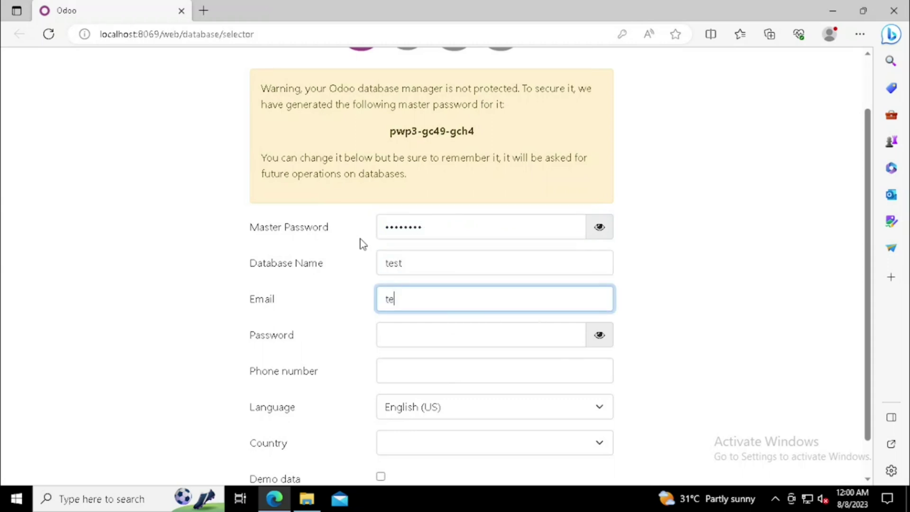
pyautogui.write('st@test.com')
pyautogui.press('Tab')
pyautogui.write('1234567')
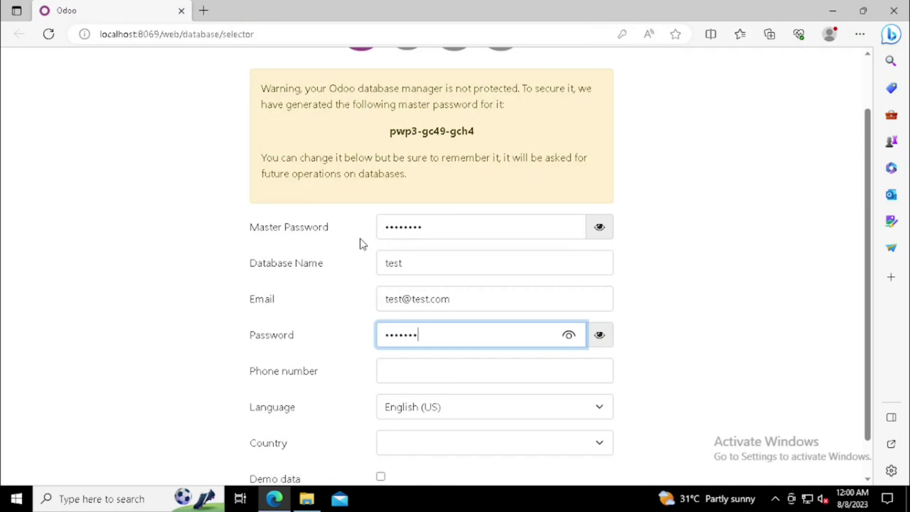
pyautogui.write('8')
pyautogui.press('Tab')
pyautogui.press('Tab')
pyautogui.press('Tab')
pyautogui.write('India')
pyautogui.scroll(-1, 351, 339)
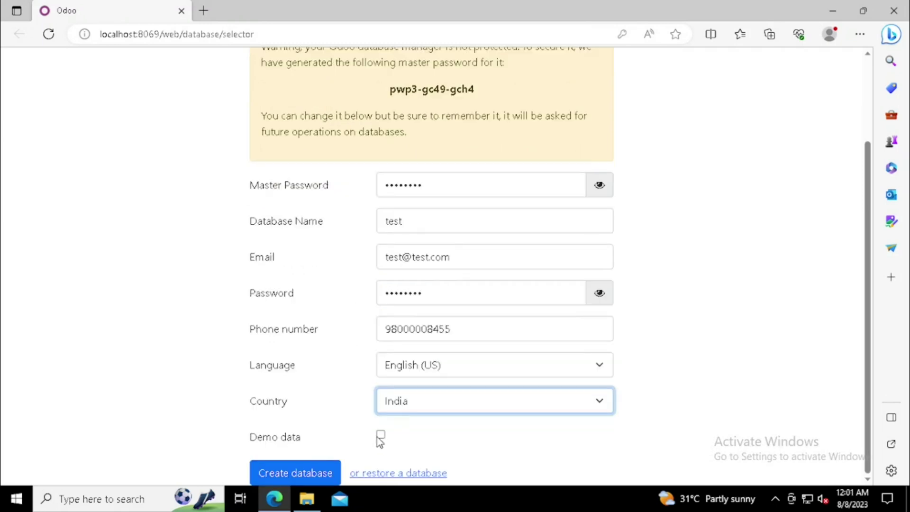
pyautogui.click(304, 475)
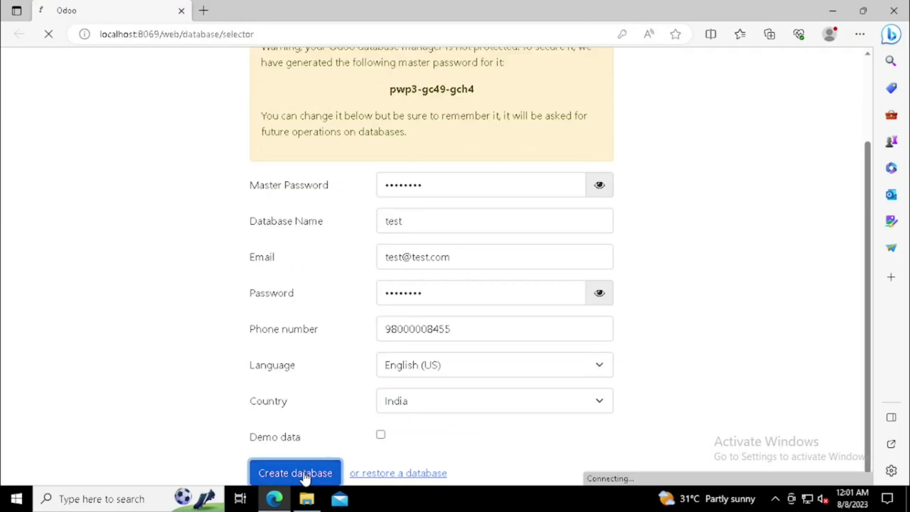
# Step: Dismiss the save-password offer and log in to 'test' with the admin e-mail and password
pyautogui.scroll(2, 371, 304)
pyautogui.hotkey('ctrl', '-')
pyautogui.hotkey('ctrl', '-')
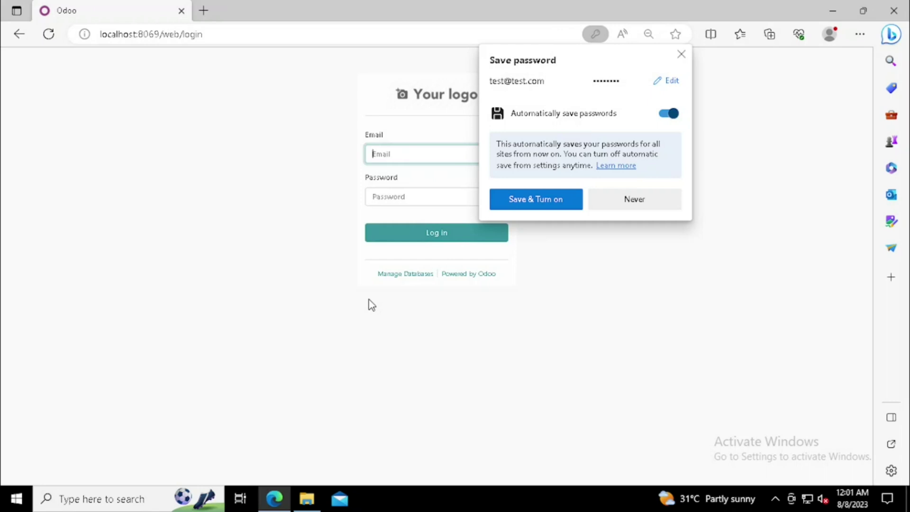
pyautogui.click(682, 57)
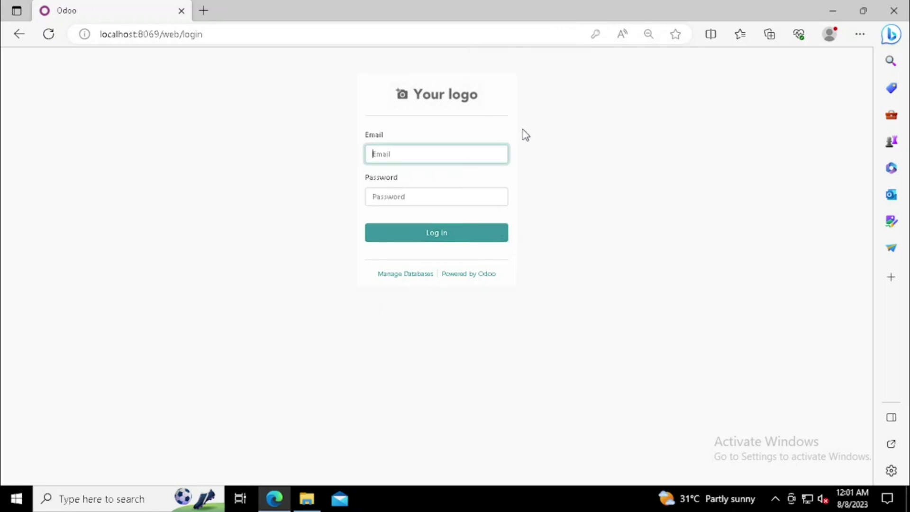
pyautogui.write('test')
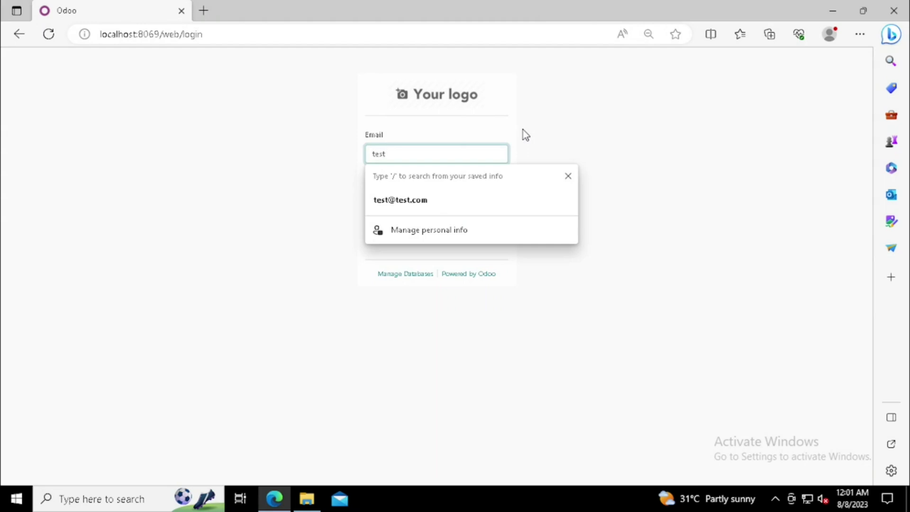
pyautogui.click(401, 200)
pyautogui.click(410, 195)
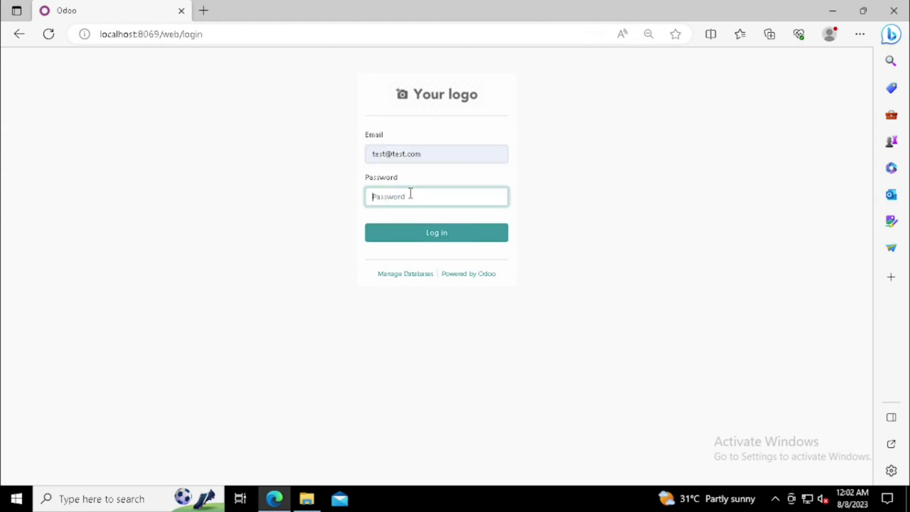
pyautogui.write('test1234')
pyautogui.click(437, 238)
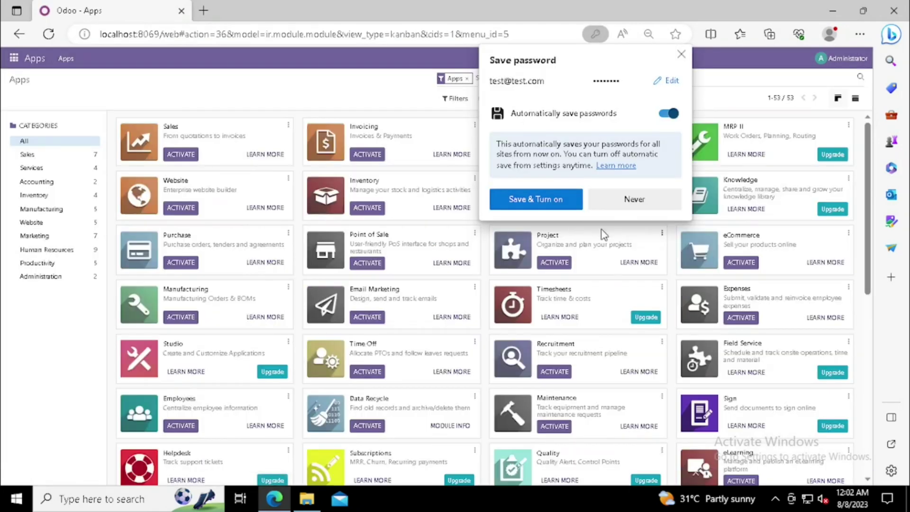
# Step: Decline saving the password, activate Sales, and open its Quotations page
pyautogui.click(609, 199)
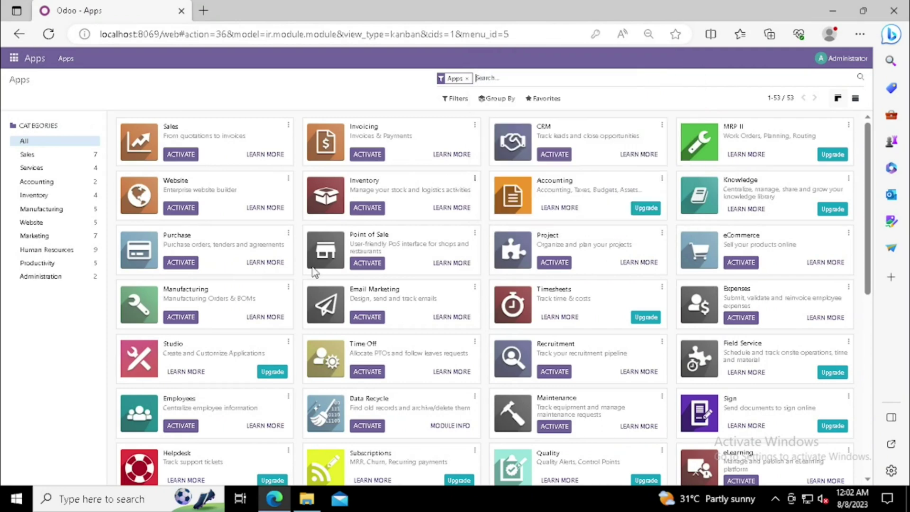
pyautogui.click(553, 161)
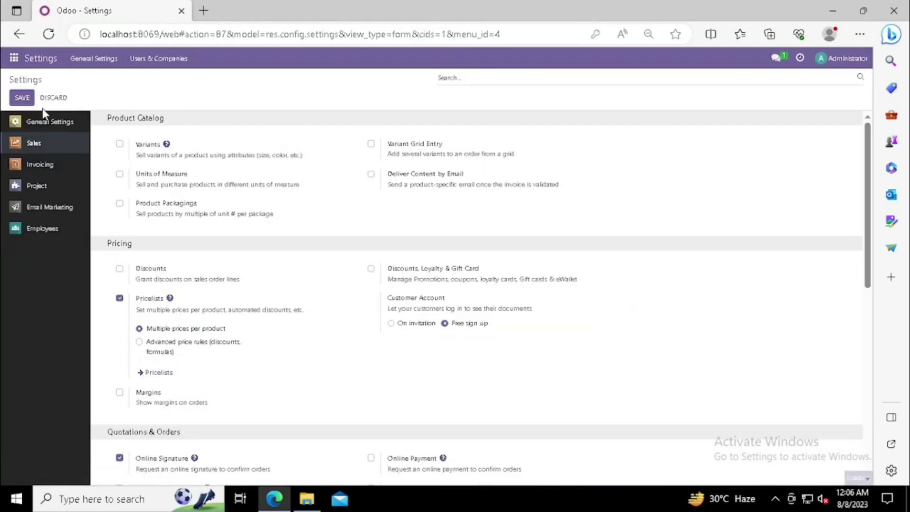
pyautogui.click(13, 58)
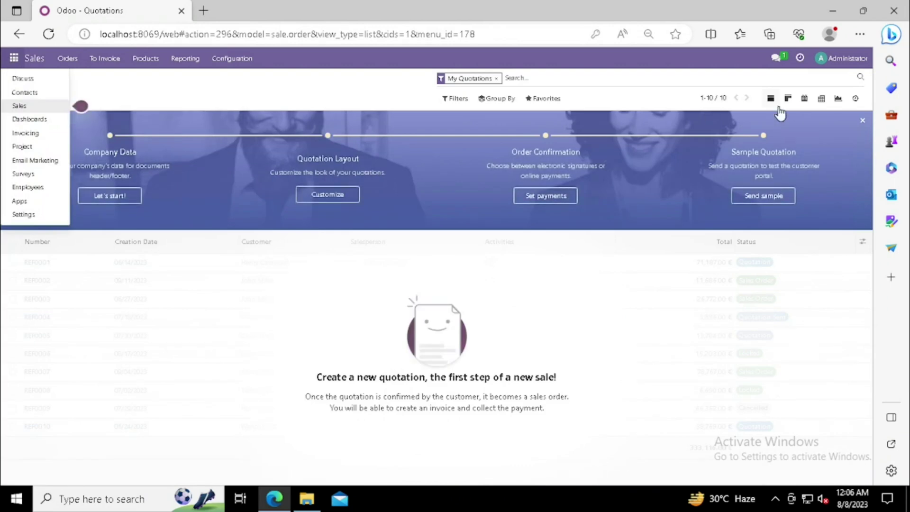